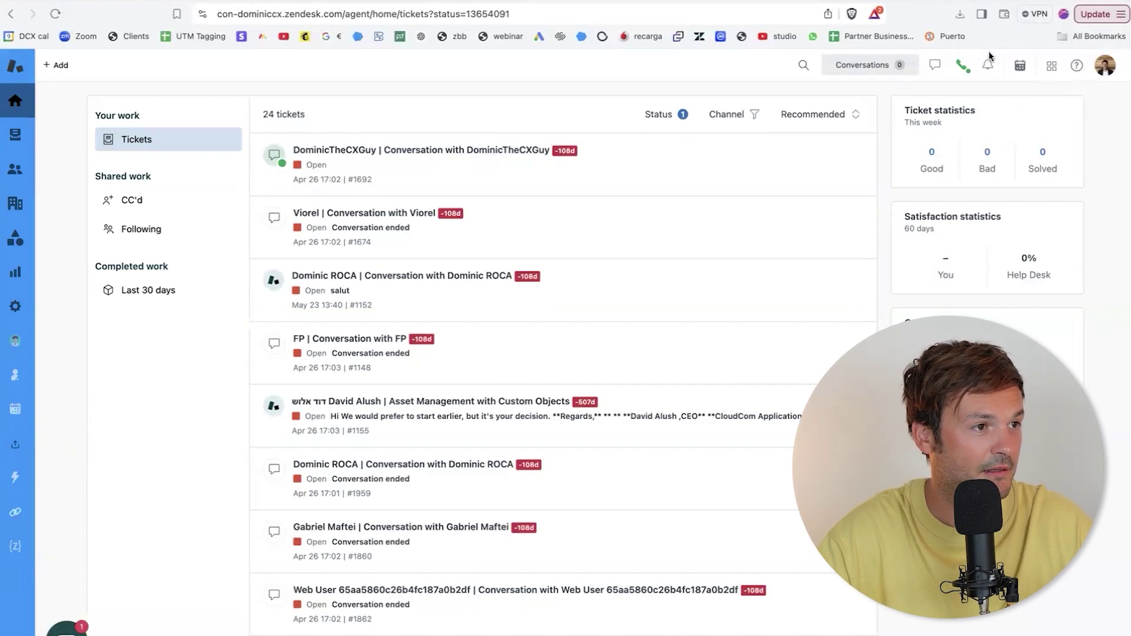
# - Set the Talk call availability status to Offline
pyautogui.click(961, 70)
pyautogui.click(963, 104)
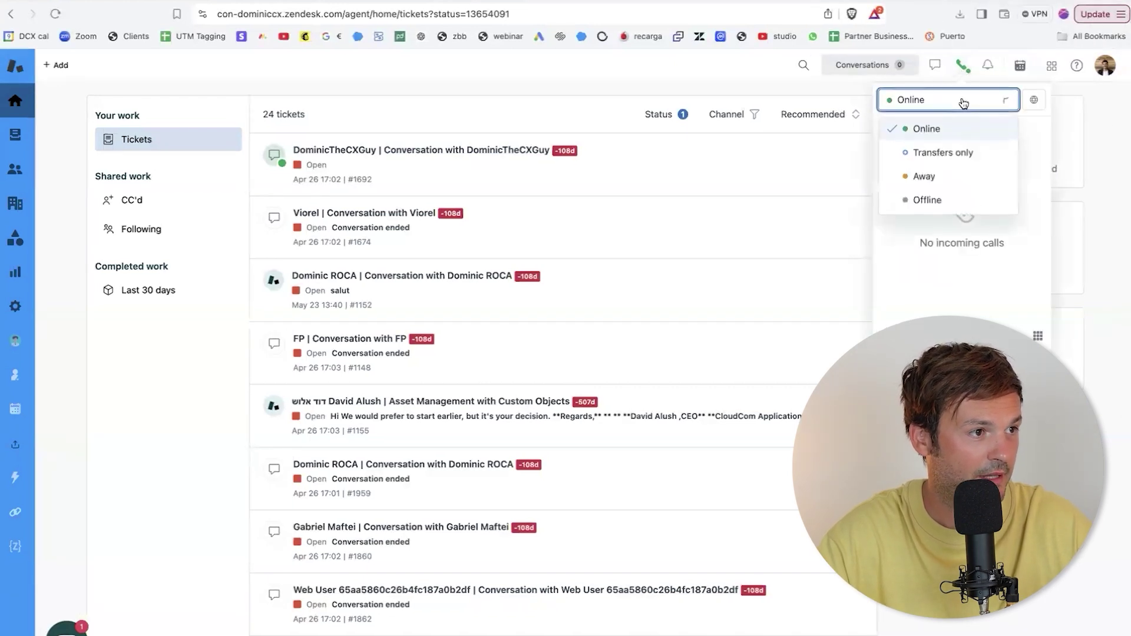
pyautogui.click(951, 200)
# - Go to Admin Center's Objects and rules > Service level agreements page
pyautogui.click(1052, 66)
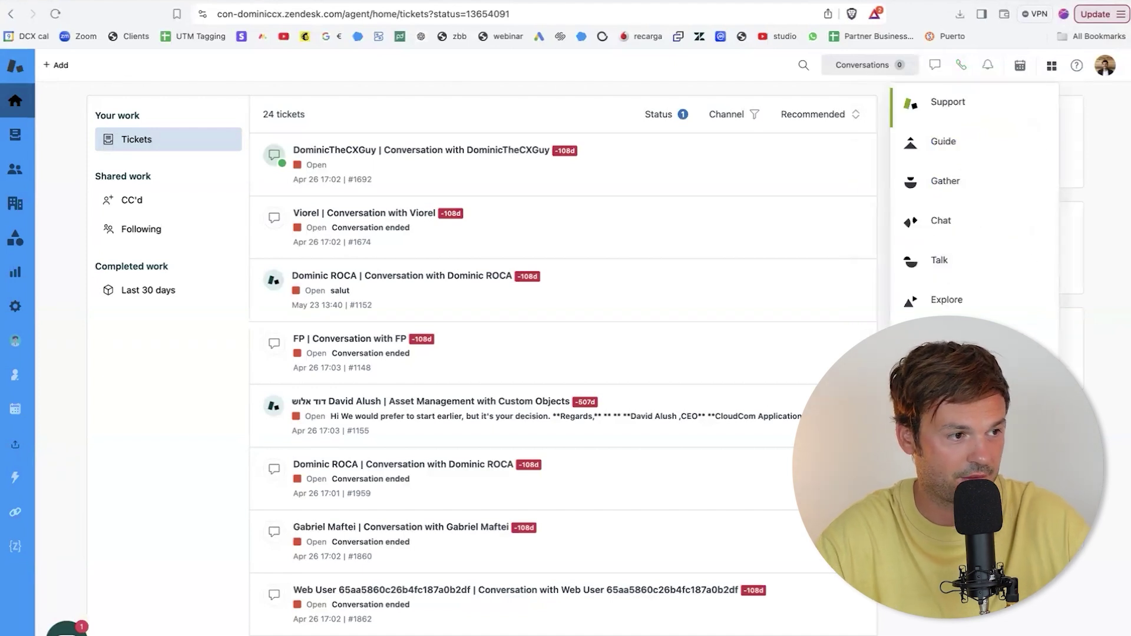
pyautogui.click(942, 339)
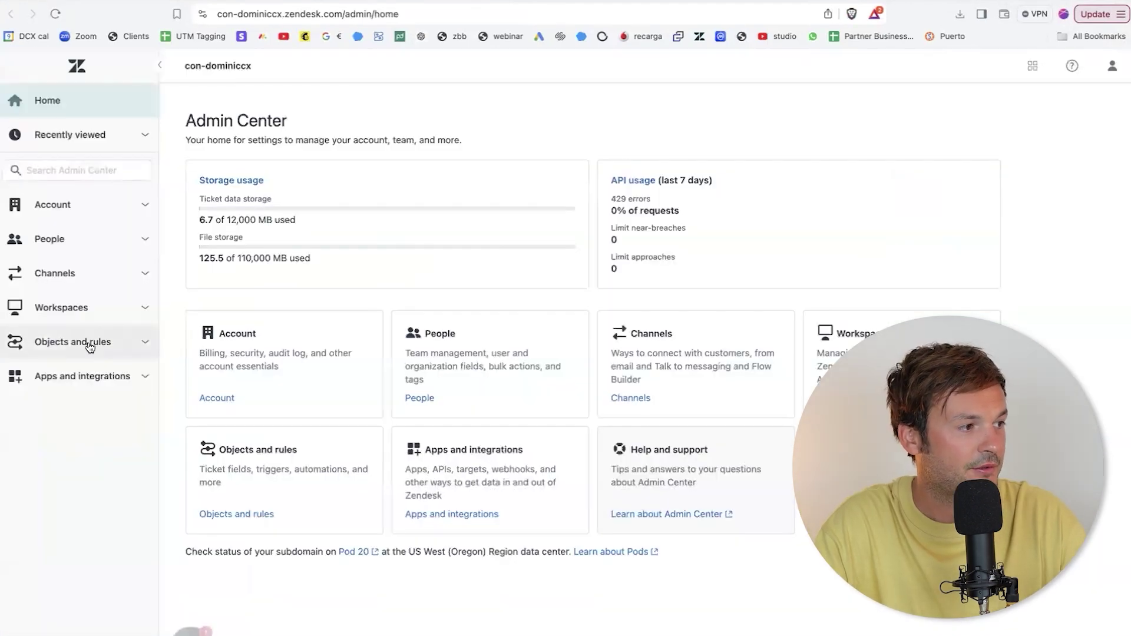
pyautogui.click(89, 343)
pyautogui.scroll(-5, 115, 445)
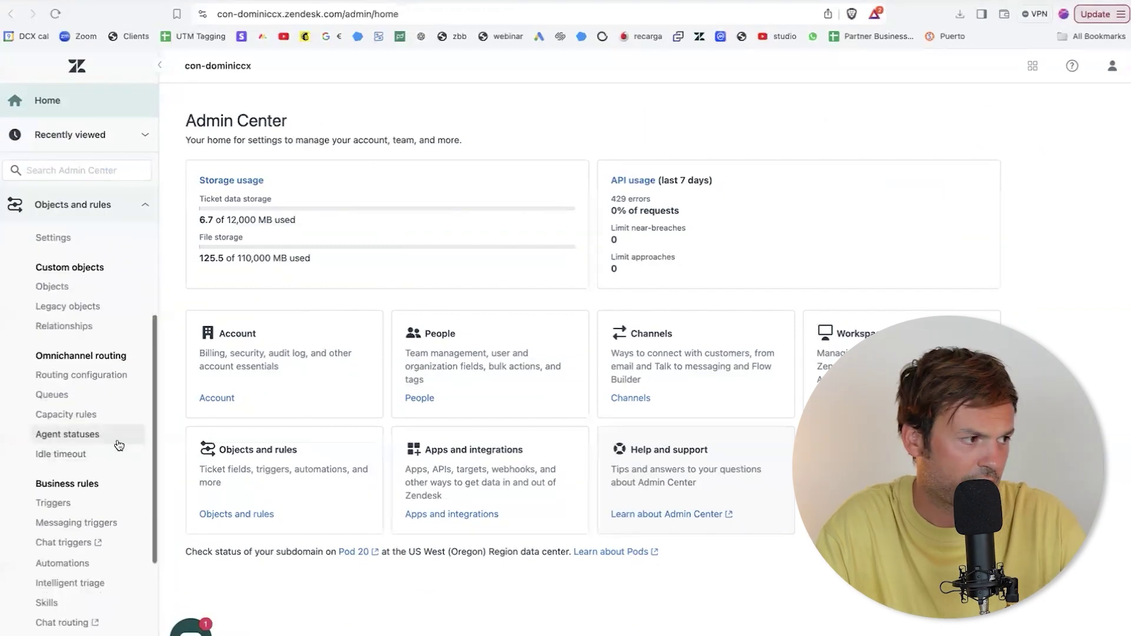
pyautogui.scroll(-2, 121, 441)
pyautogui.click(88, 543)
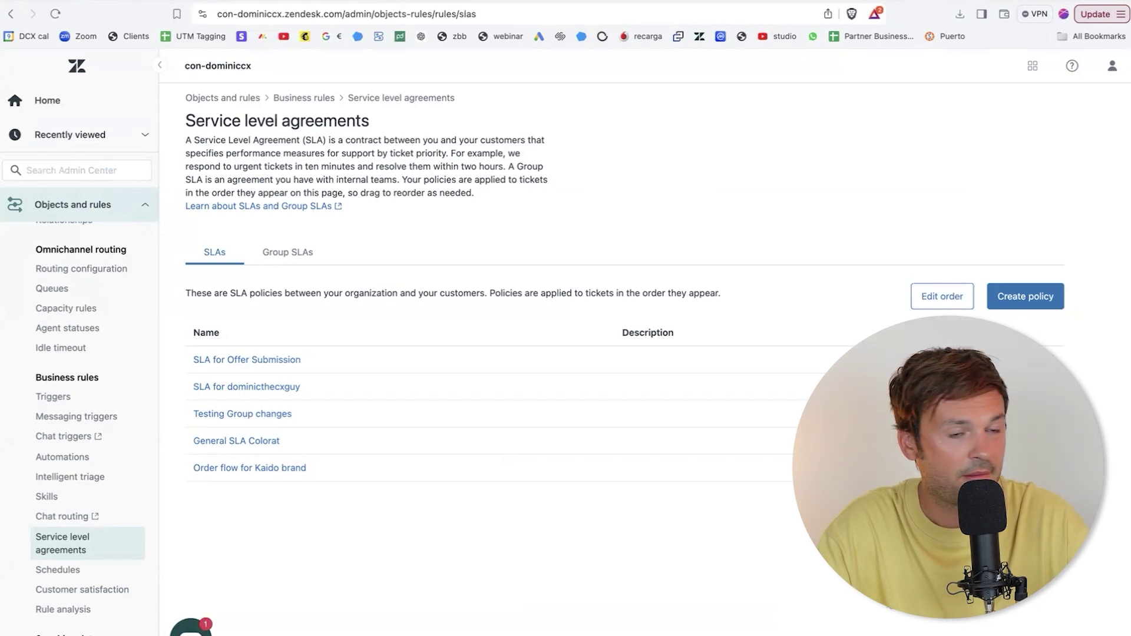
# - Create a new SLA policy named 'Testing advanced settings for SLAs' and continue to its scope
pyautogui.click(1030, 303)
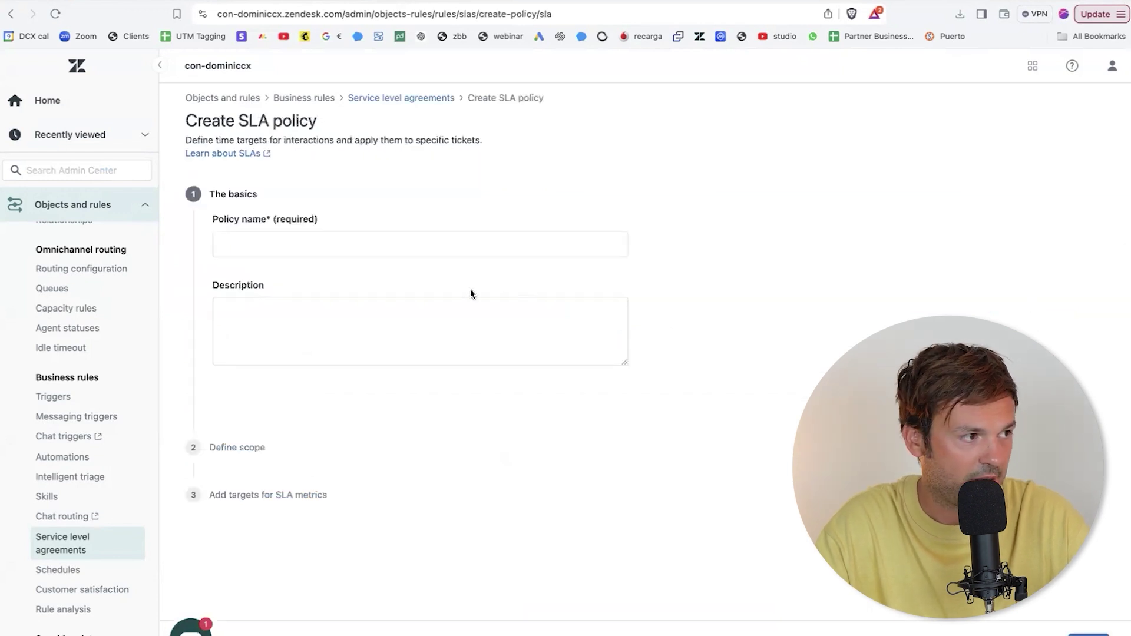
pyautogui.click(415, 241)
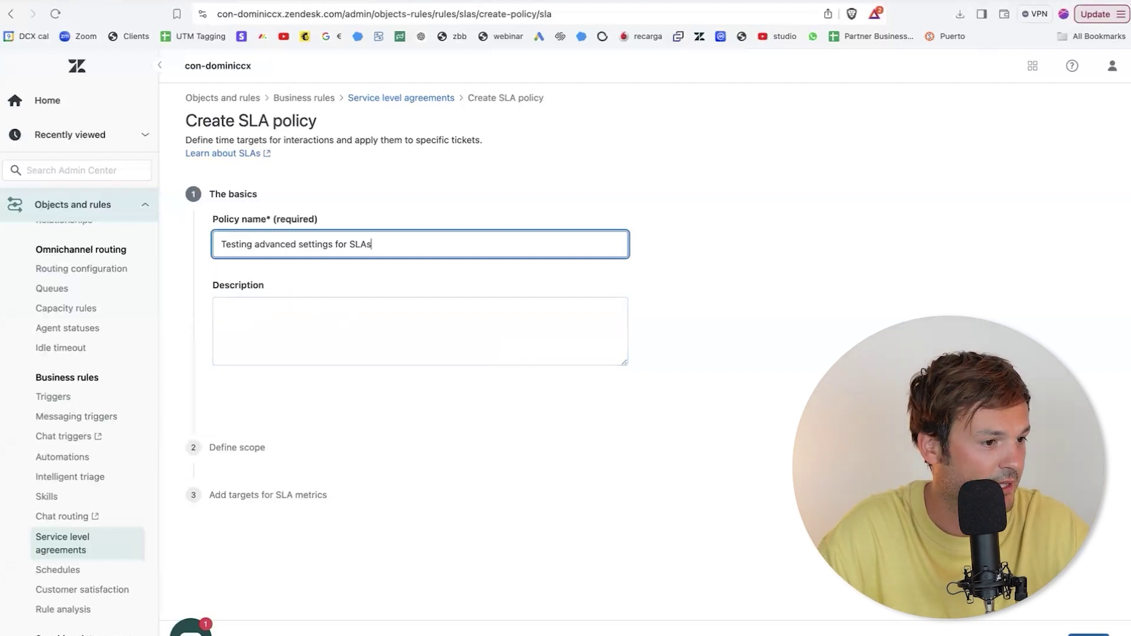
pyautogui.press('Return')
# - Add the scope condition Ticket > Brand Is ROCA.WORK
pyautogui.click(247, 343)
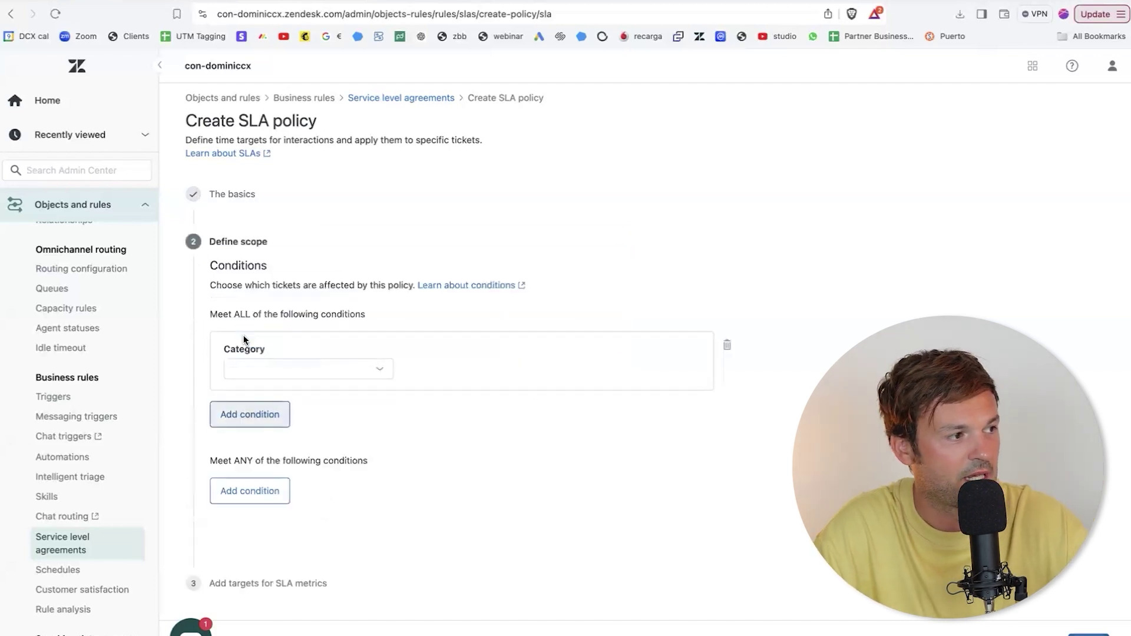
pyautogui.click(280, 370)
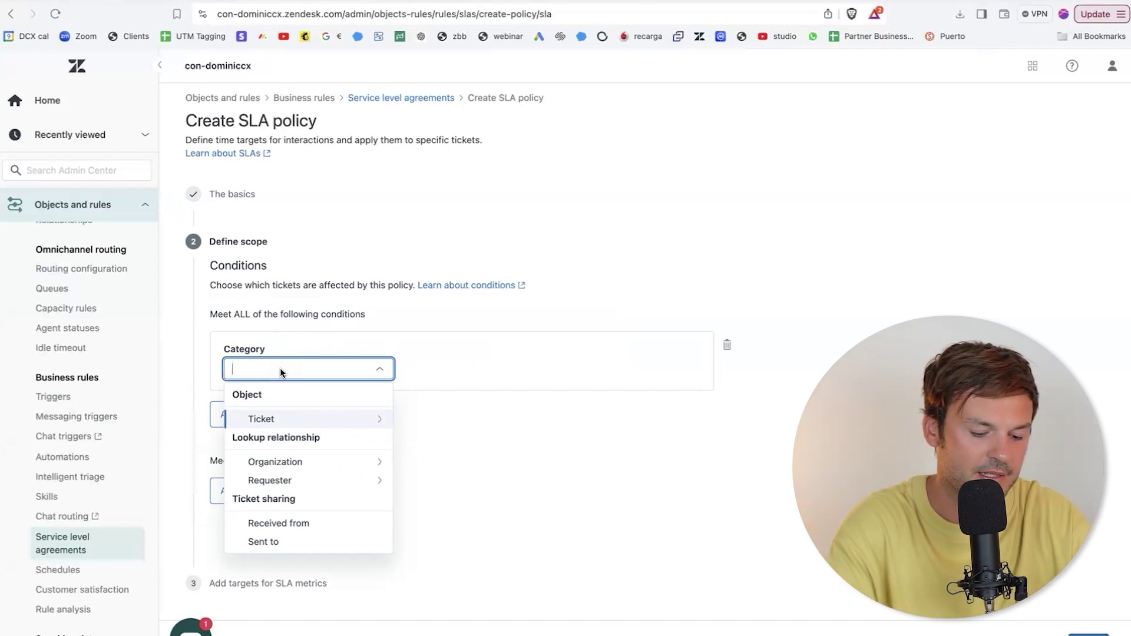
pyautogui.write('brand')
pyautogui.click(291, 403)
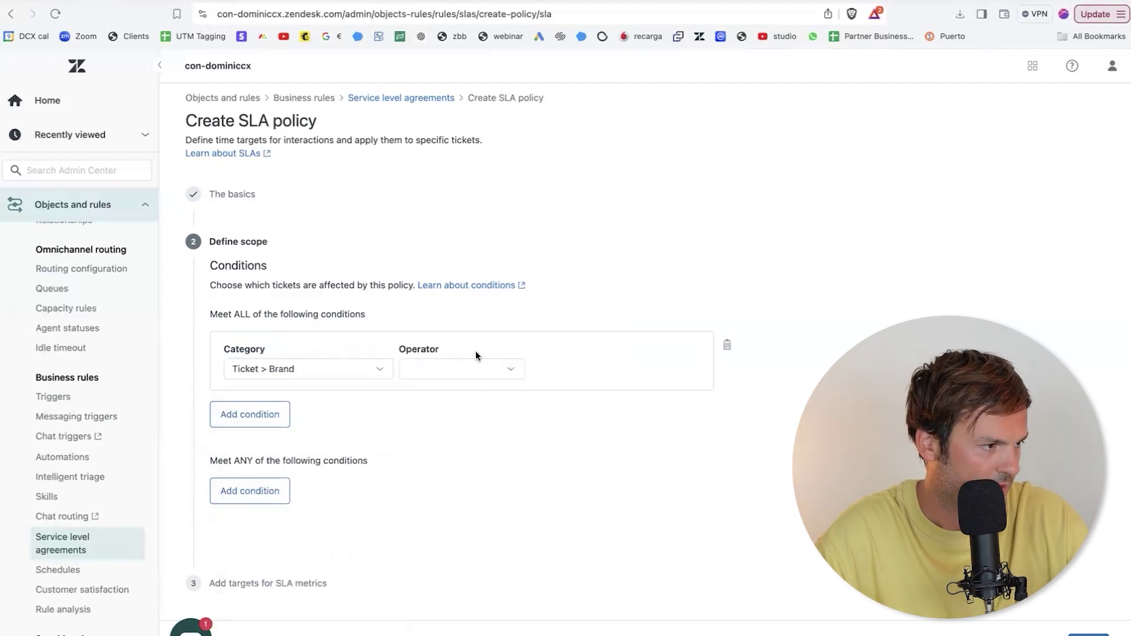
pyautogui.click(471, 377)
pyautogui.click(430, 393)
pyautogui.click(655, 370)
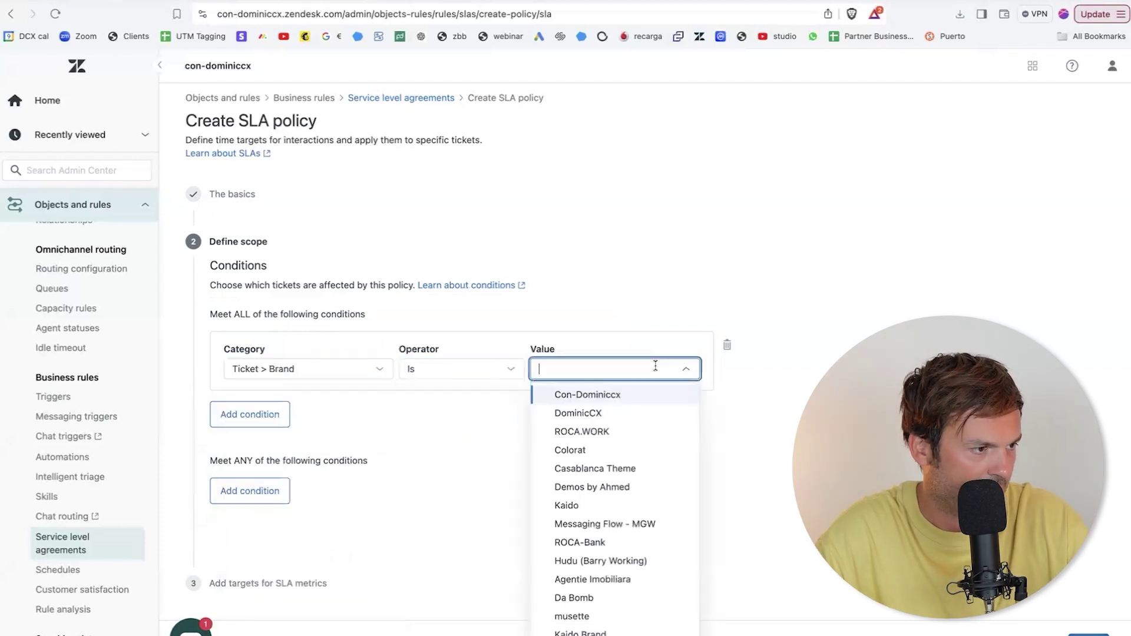
pyautogui.click(641, 433)
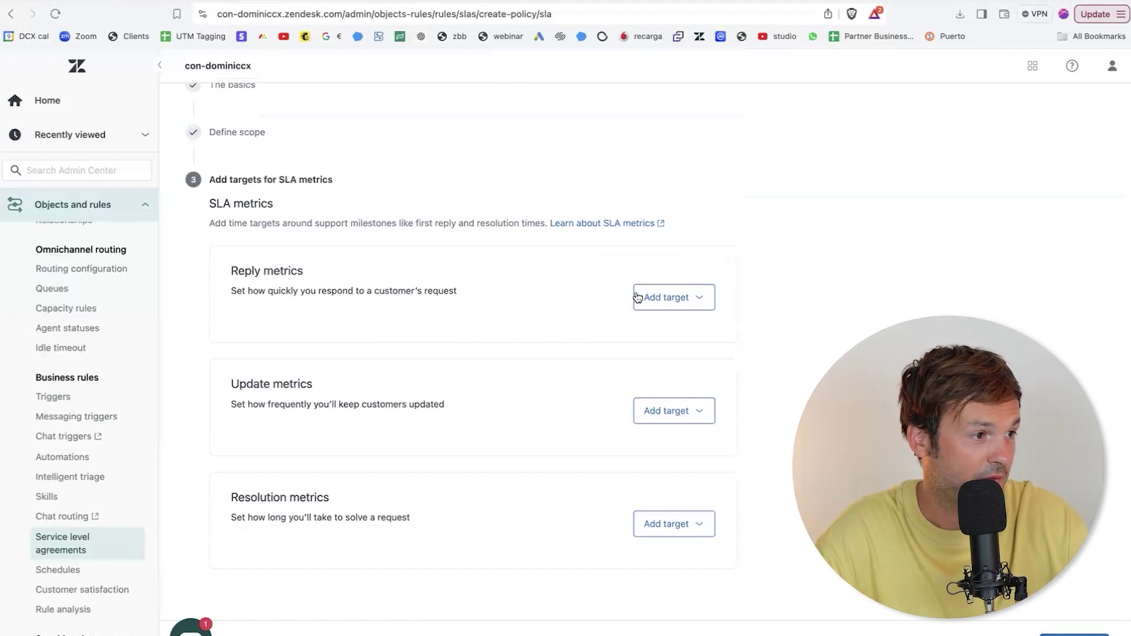
# - Add a First reply time target of 4, 6, 8 and 16 hours for urgent to low priority
pyautogui.click(687, 300)
pyautogui.click(675, 328)
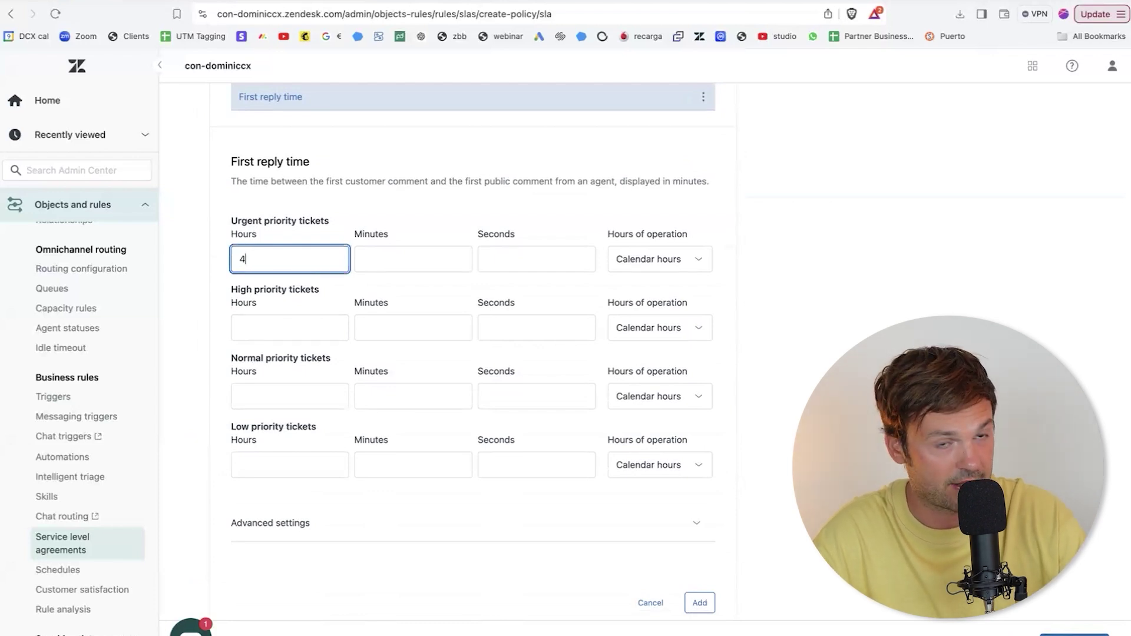
pyautogui.click(241, 328)
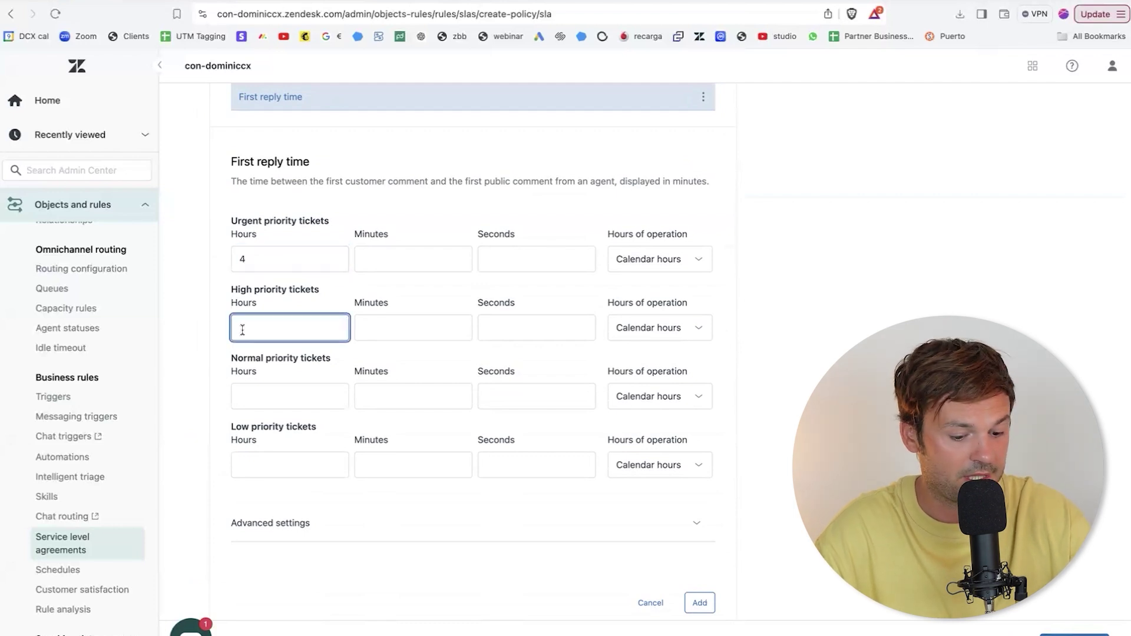
pyautogui.click(277, 403)
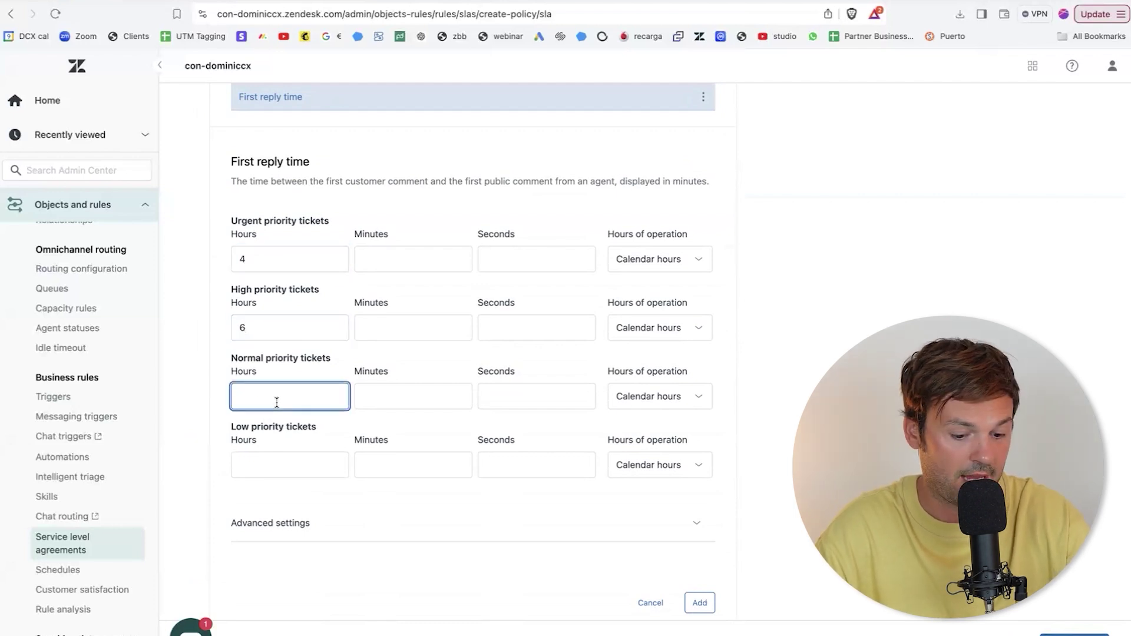
pyautogui.click(271, 457)
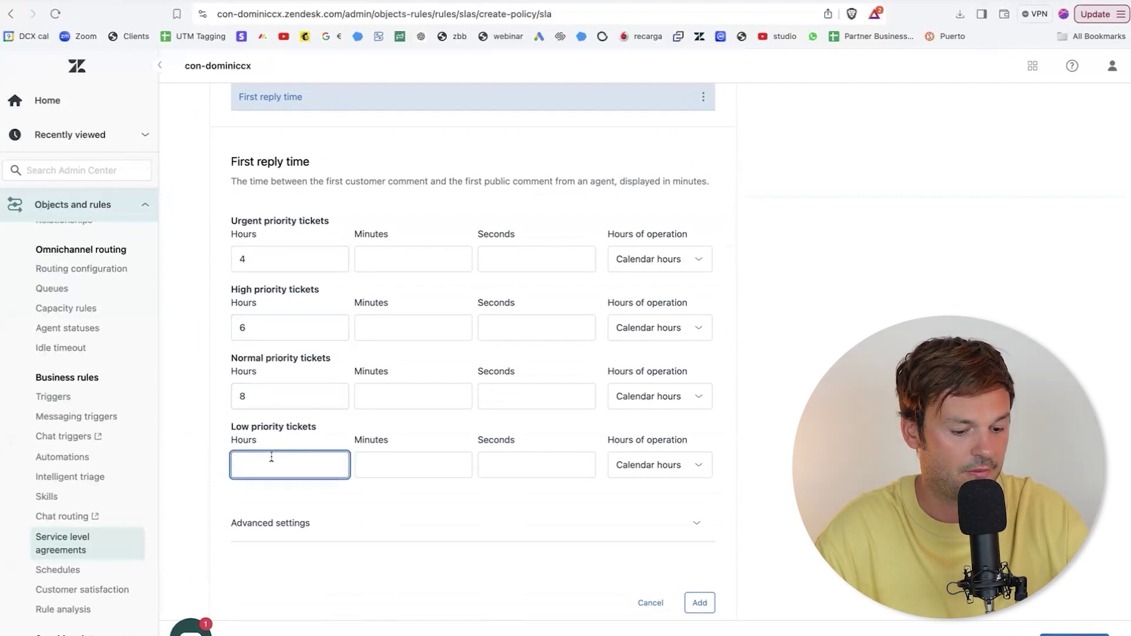
# - Count the first reply targets in Business hours
pyautogui.click(693, 262)
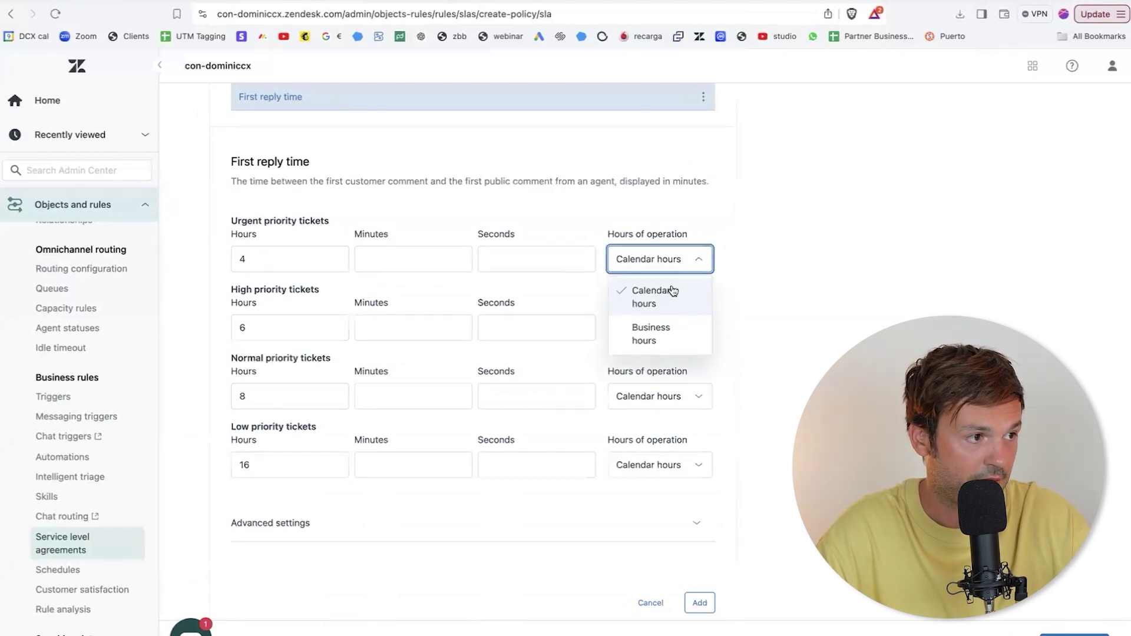
pyautogui.click(652, 336)
pyautogui.click(663, 330)
pyautogui.click(652, 402)
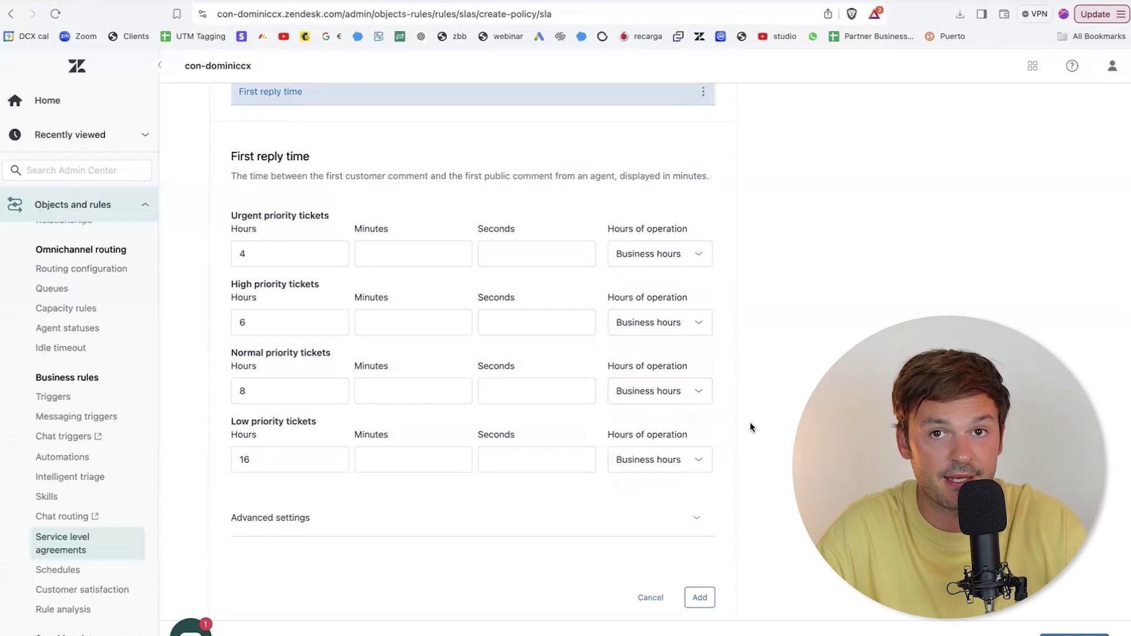
# - Expand the target's Advanced settings and review the agent email forwarding and Side Conversations start conditions
pyautogui.scroll(-1, 750, 421)
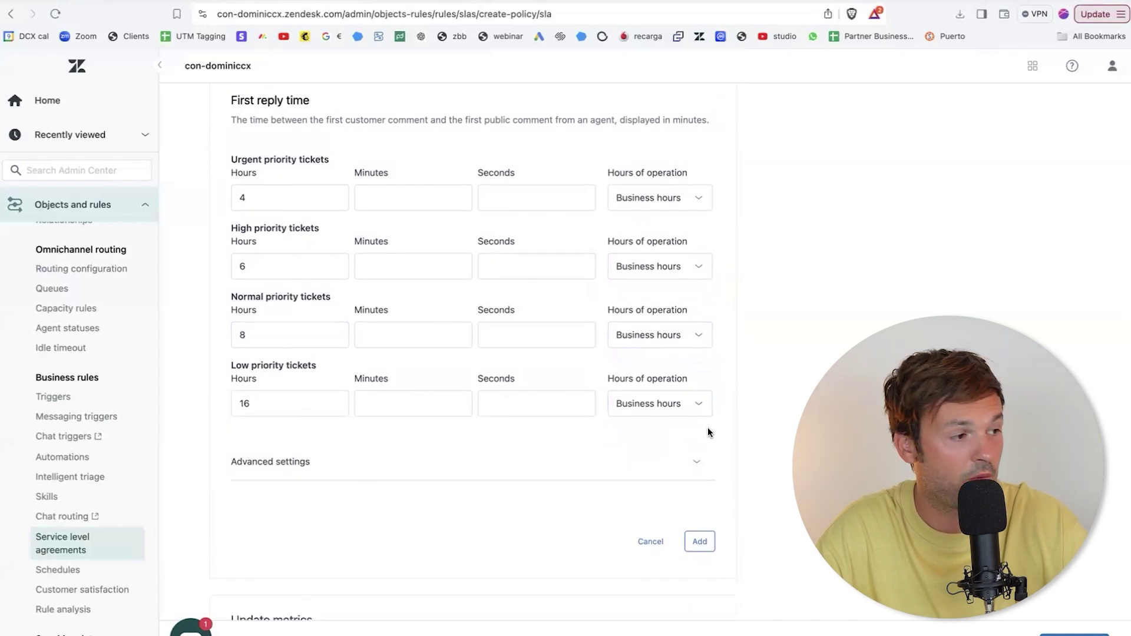
pyautogui.click(283, 468)
pyautogui.scroll(-3, 329, 460)
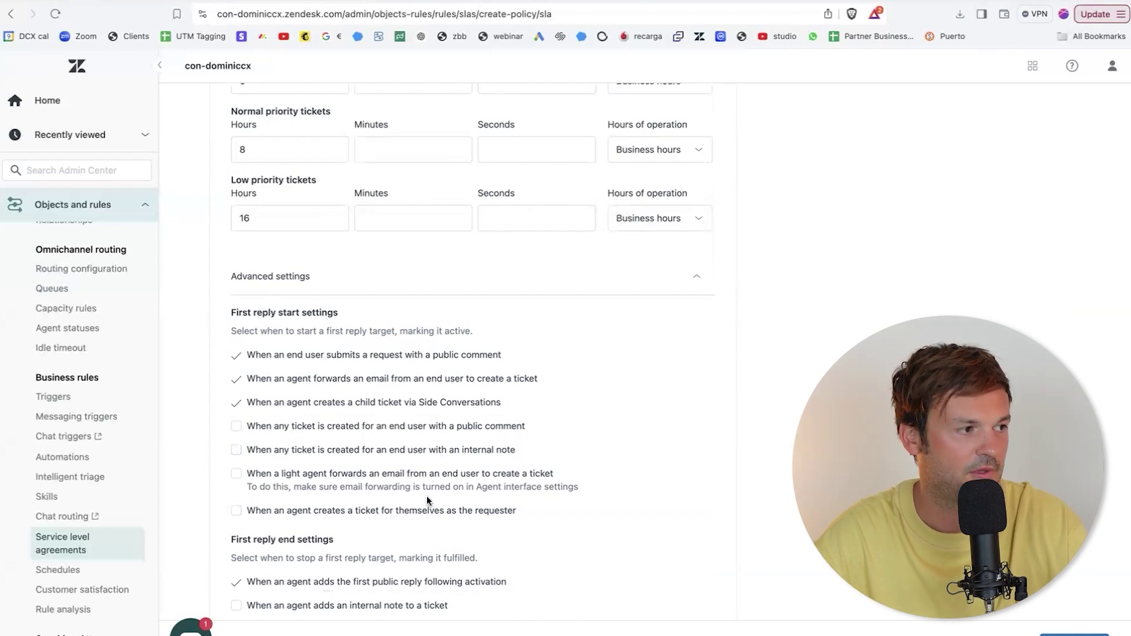
pyautogui.scroll(-3, 383, 217)
pyautogui.moveTo(248, 216); pyautogui.dragTo(344, 218)
pyautogui.click(344, 218)
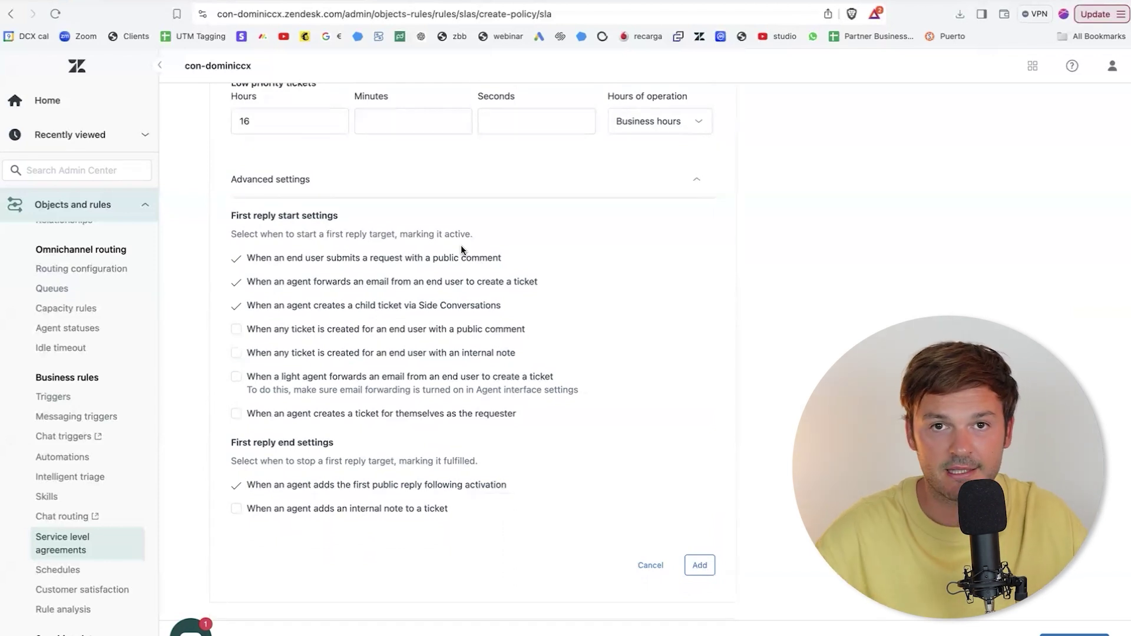
pyautogui.moveTo(255, 281); pyautogui.dragTo(394, 281)
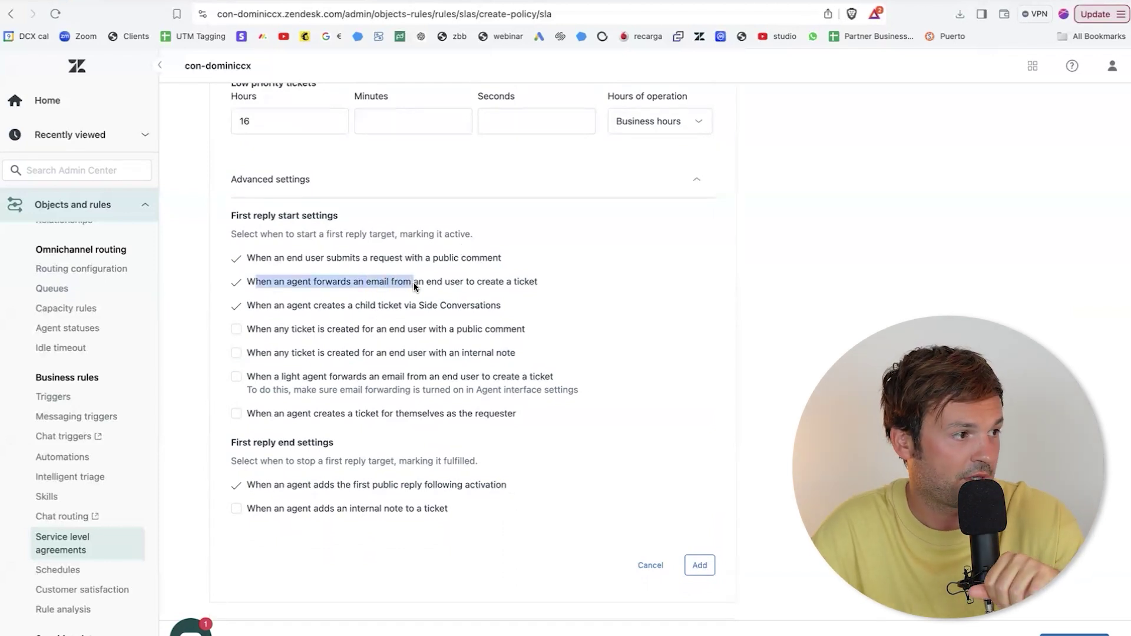
pyautogui.click(415, 287)
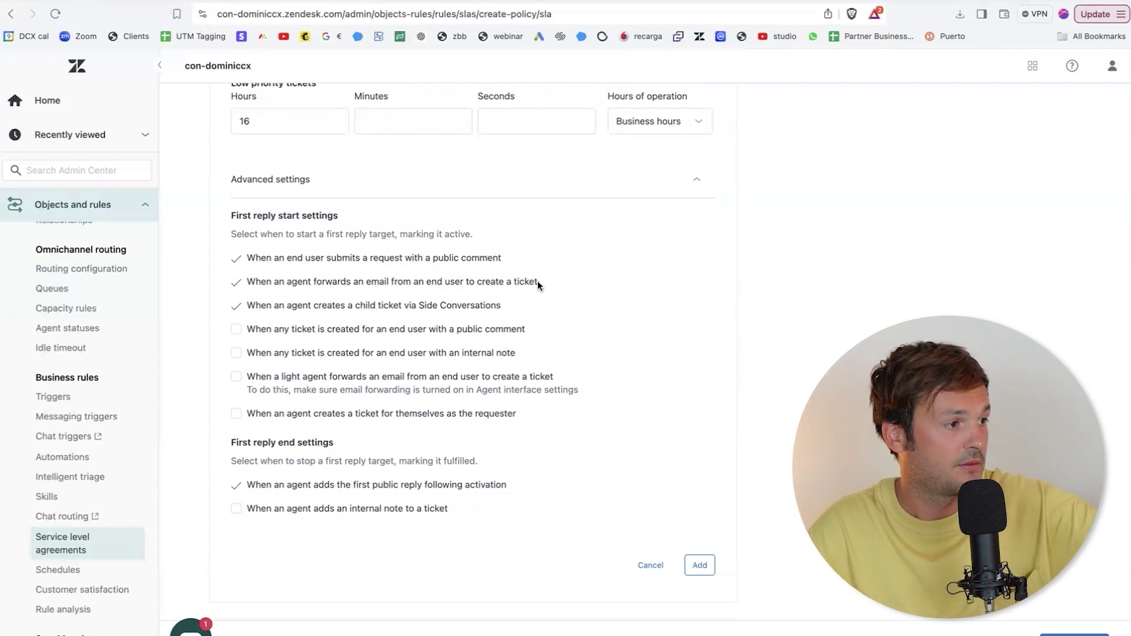
pyautogui.moveTo(266, 305); pyautogui.dragTo(458, 313)
pyautogui.moveTo(334, 305); pyautogui.dragTo(502, 306)
pyautogui.click(430, 302)
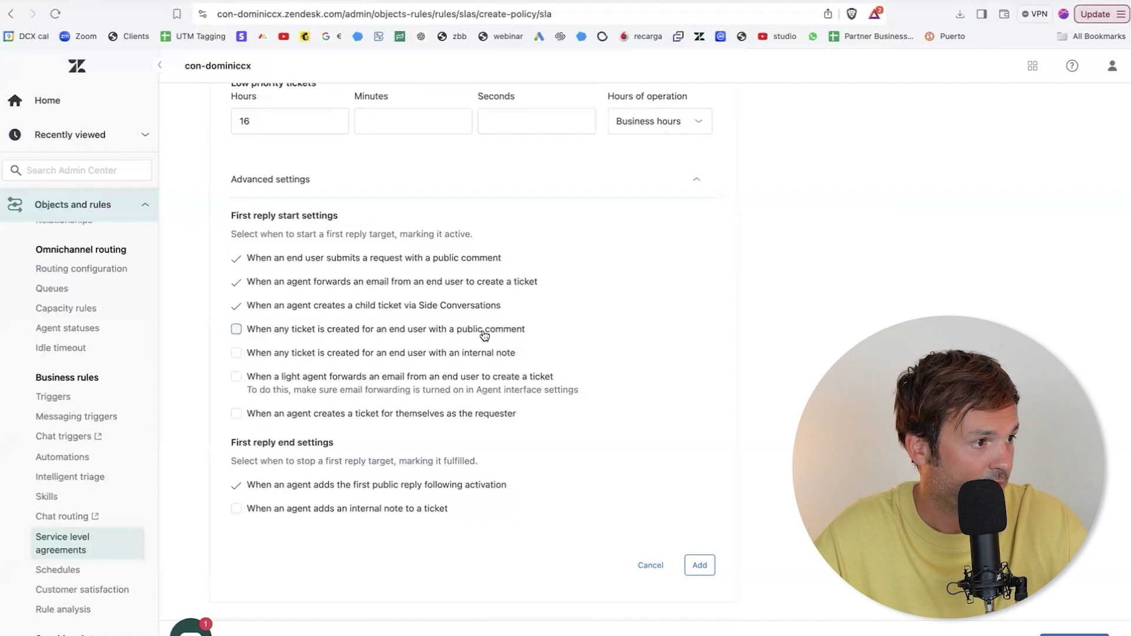
# - Enable first reply start on public comments, internal notes and light-agent forwarded emails
pyautogui.click(387, 334)
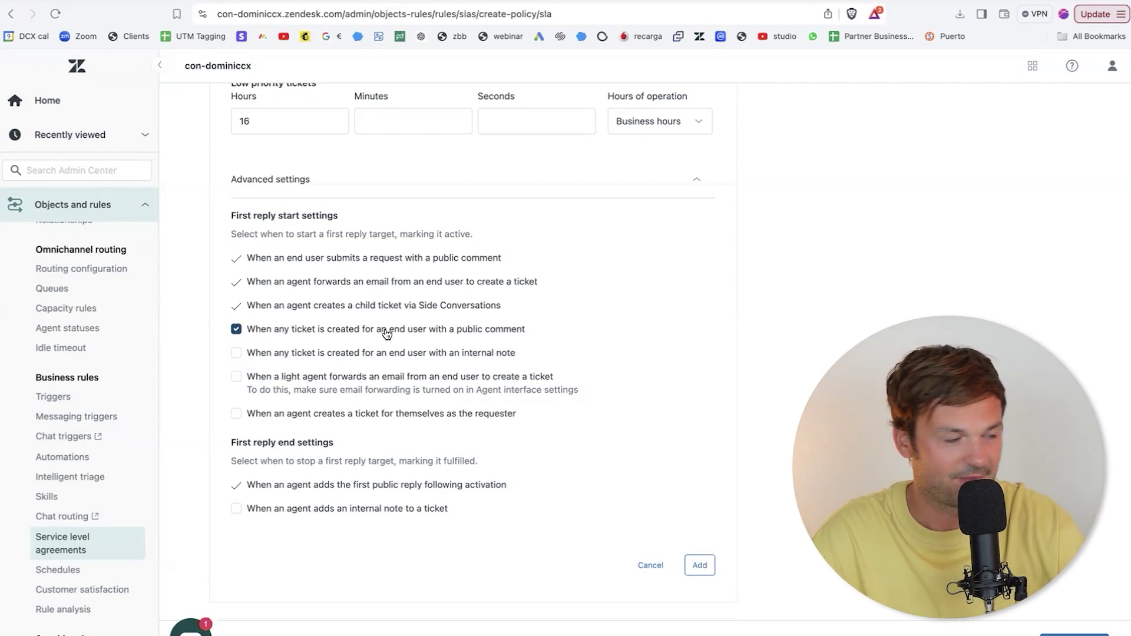
pyautogui.click(317, 356)
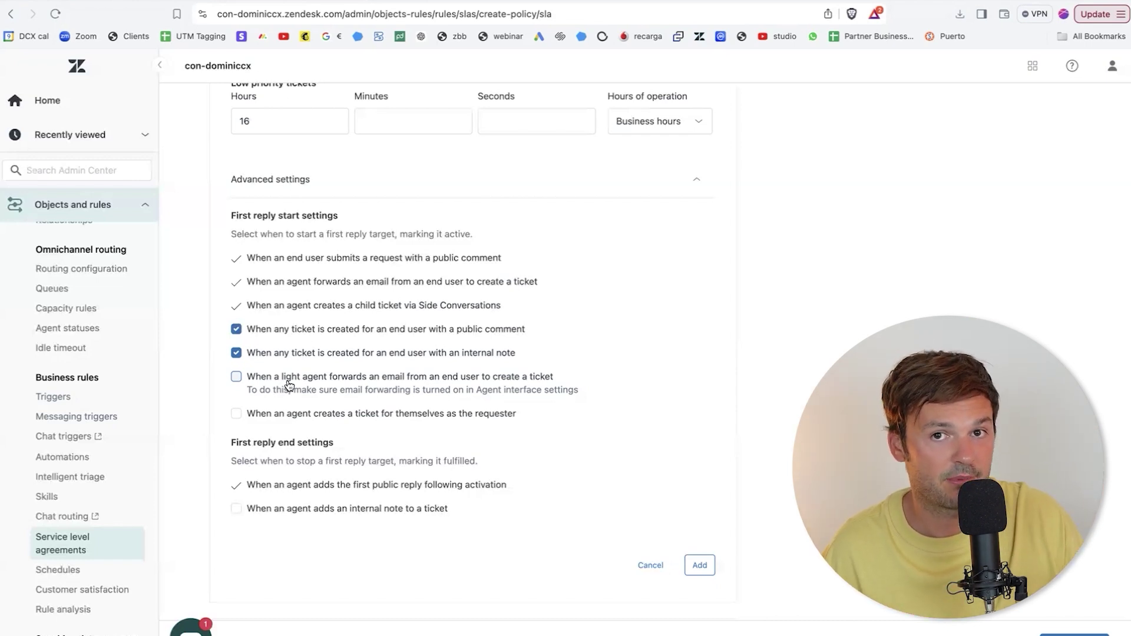
pyautogui.click(288, 383)
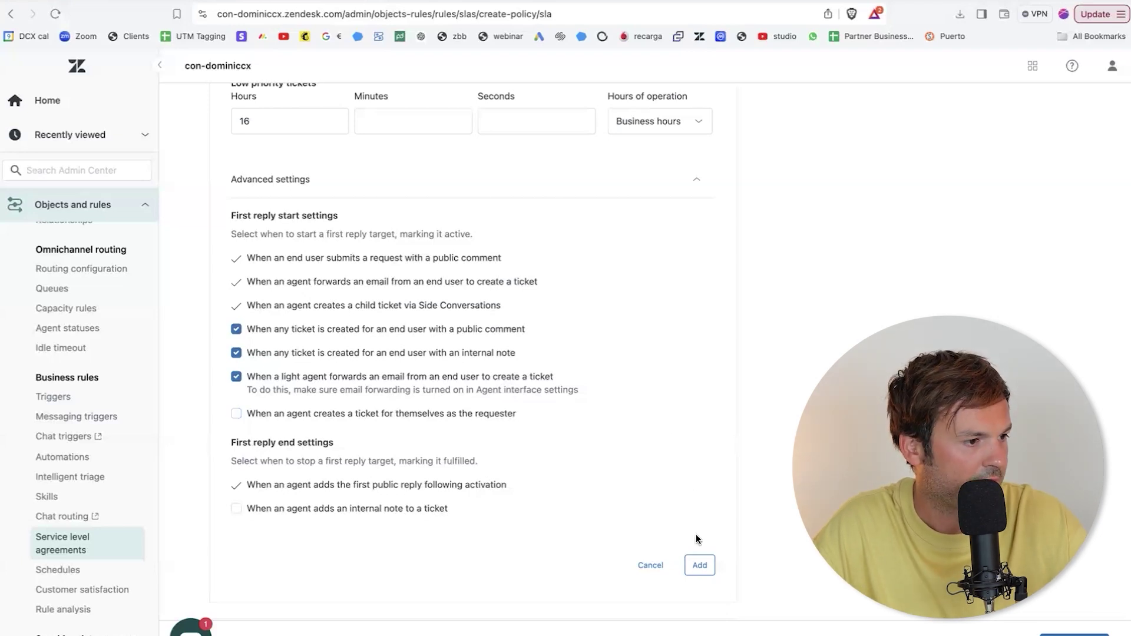
# - Add the First reply time target to the policy's reply metrics
pyautogui.click(698, 565)
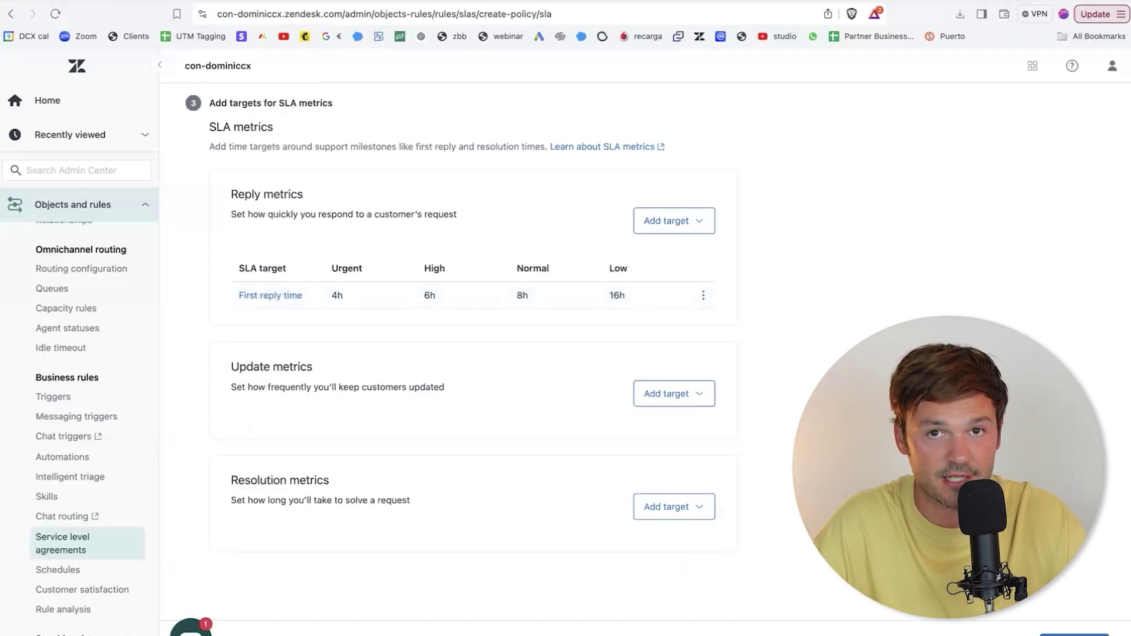